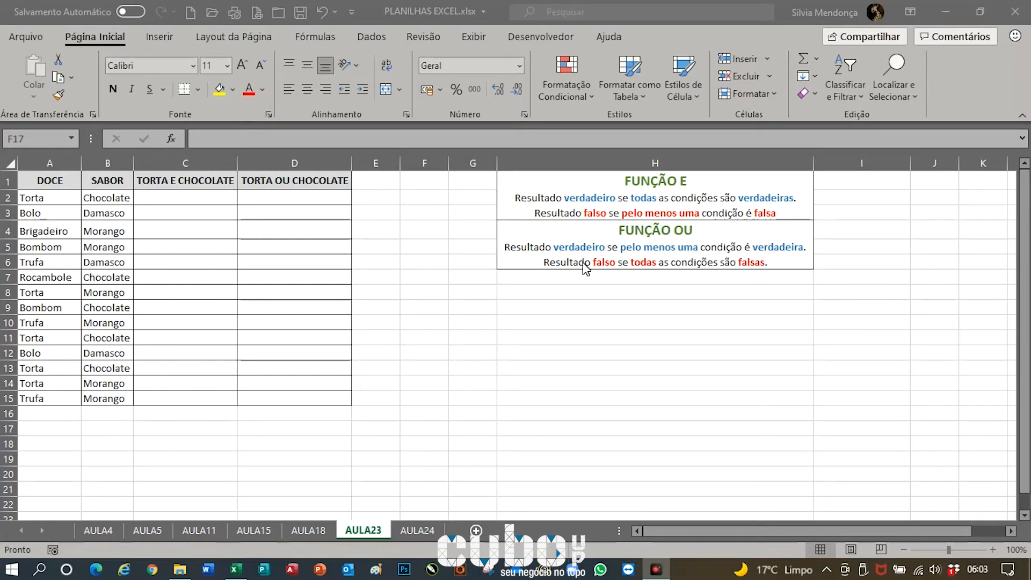
# - Enter the formula =E(A2="TORTA";B2="CHOCOLATE") in cell C2 of the TORTA E CHOCOLATE column
pyautogui.click(179, 197)
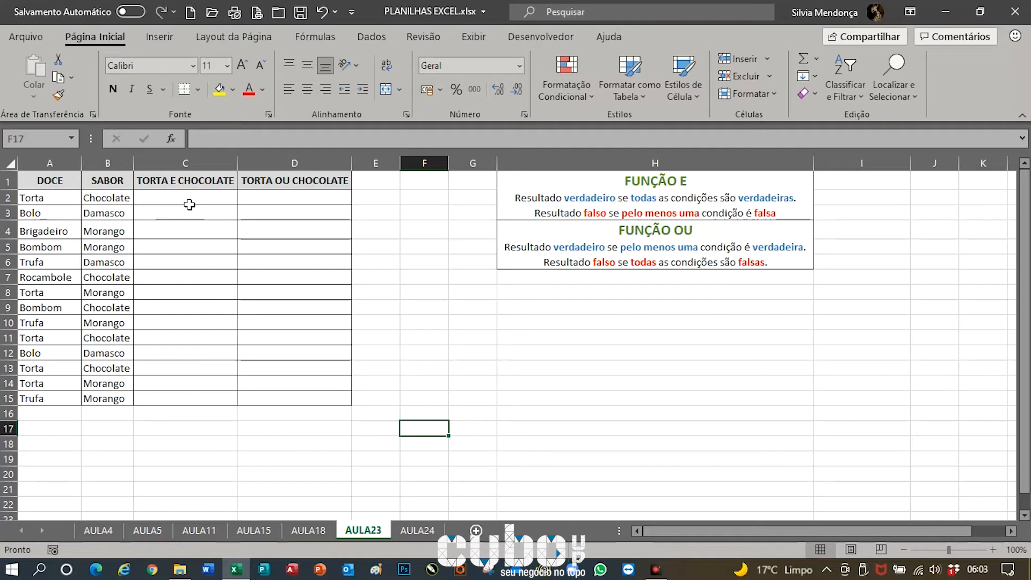
pyautogui.click(189, 203)
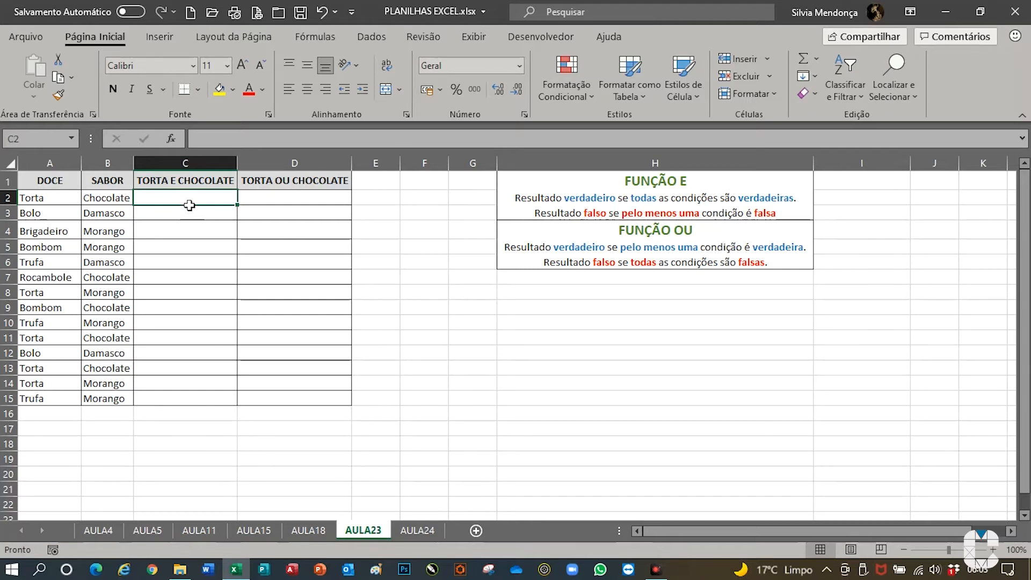
pyautogui.write('=E')
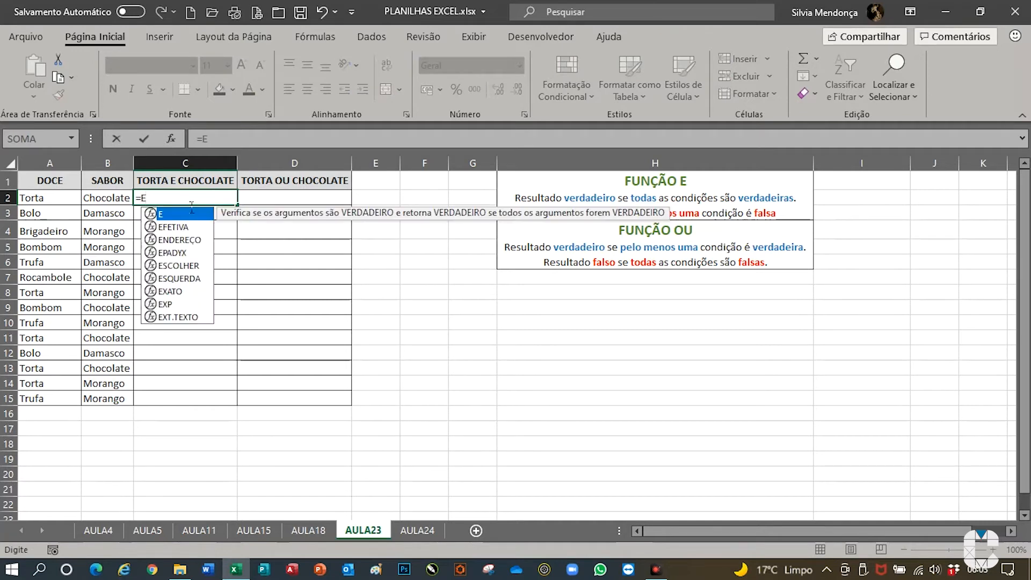
pyautogui.write('(')
pyautogui.click(63, 203)
pyautogui.write('=')
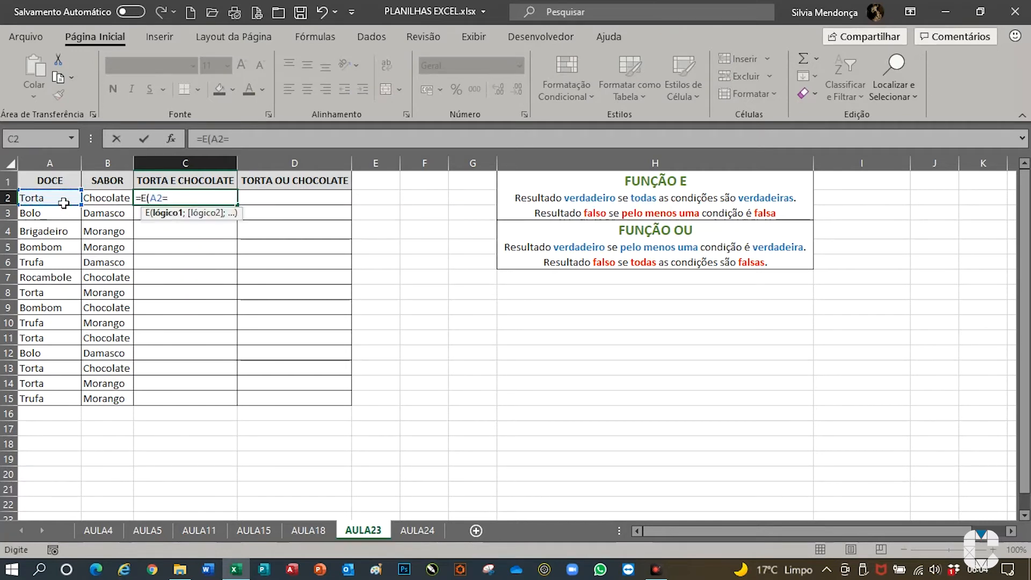
pyautogui.write('"TORTA";')
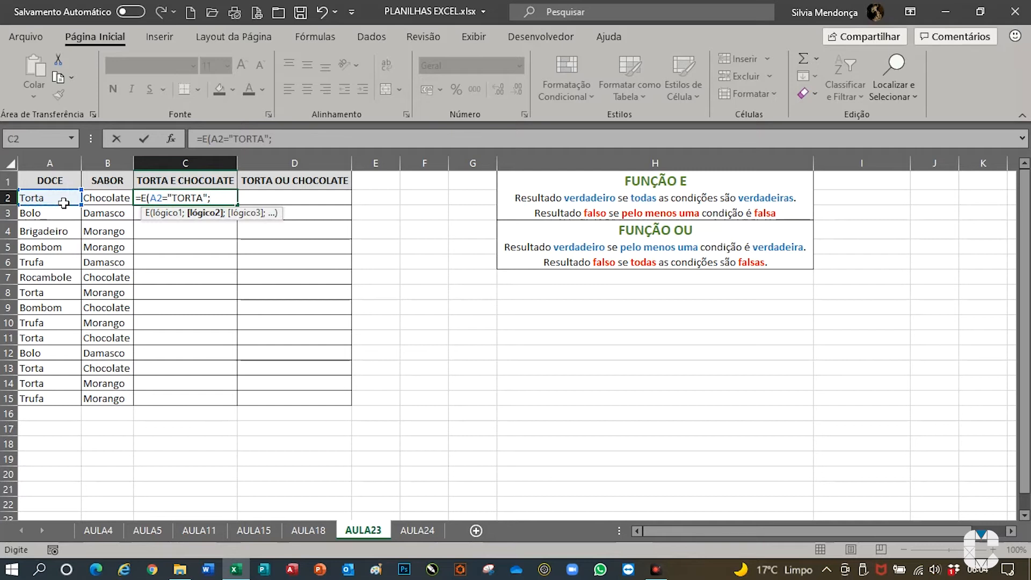
pyautogui.click(109, 203)
pyautogui.write('="CHOCOLAT')
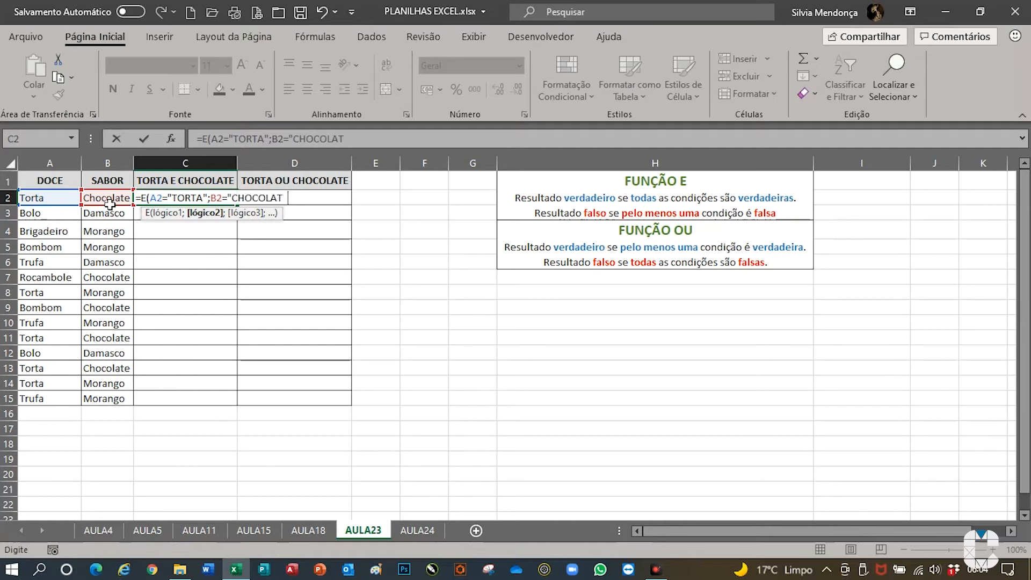
pyautogui.write('E")')
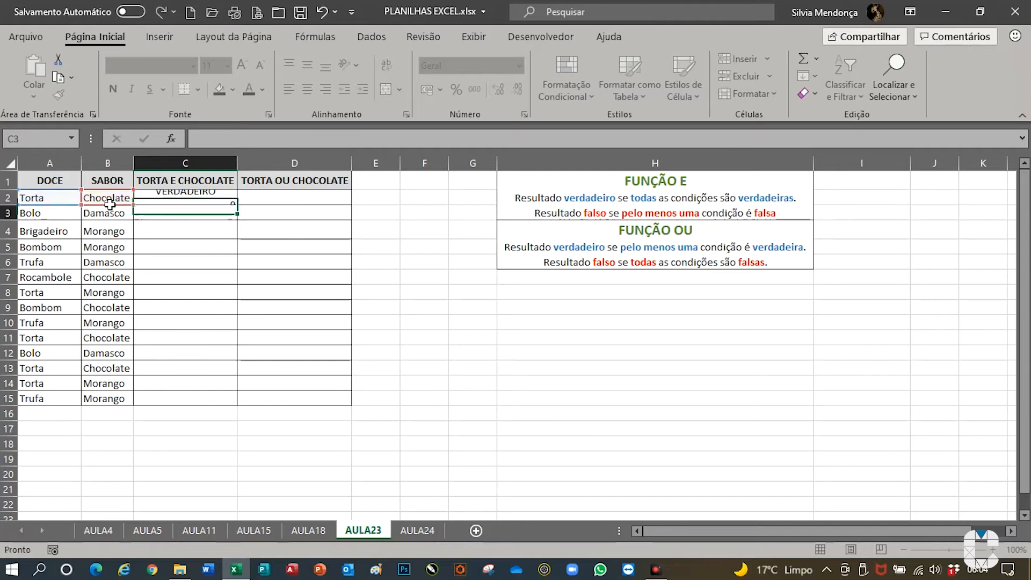
pyautogui.press('Return')
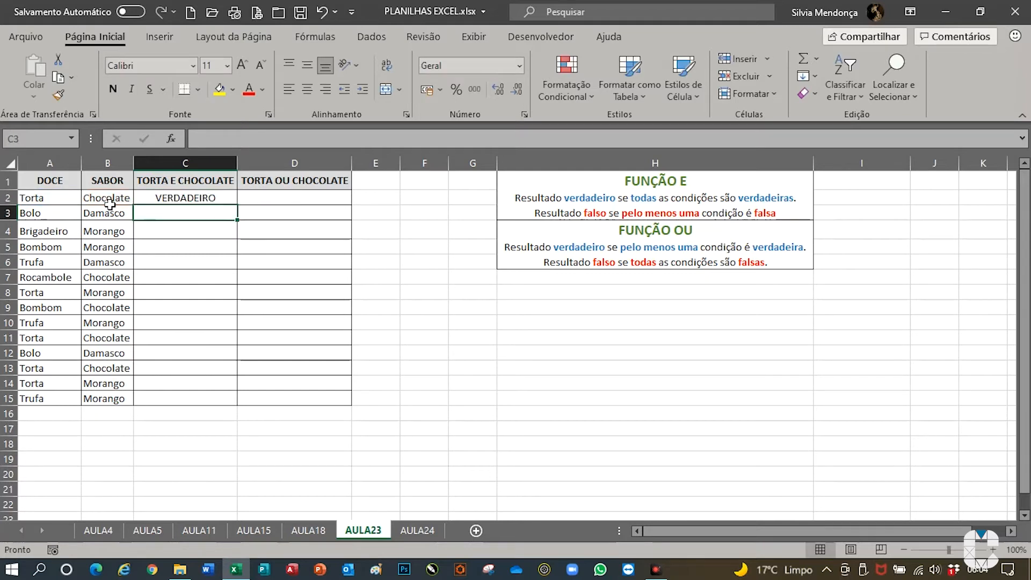
# - Fill the E formula from C2 down to C15 and check it against the sweets and flavours, such as rows 3, 9 and 11
pyautogui.click(168, 202)
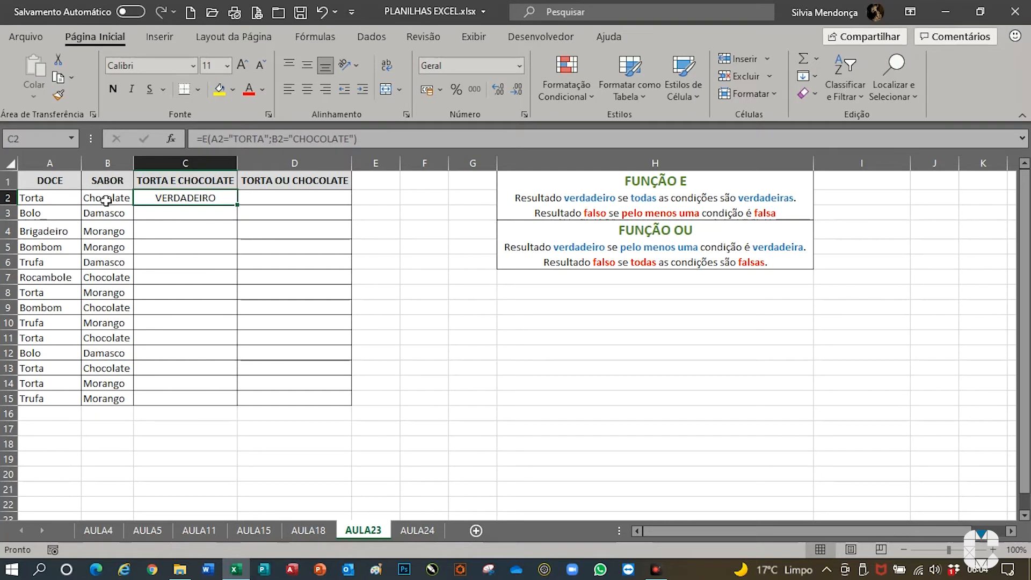
pyautogui.doubleClick(242, 212)
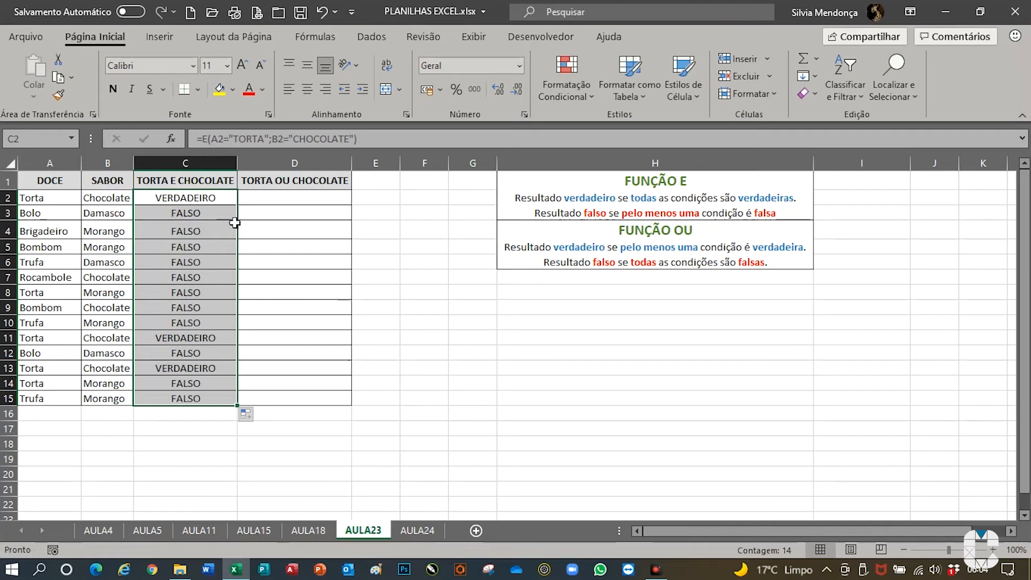
pyautogui.click(169, 217)
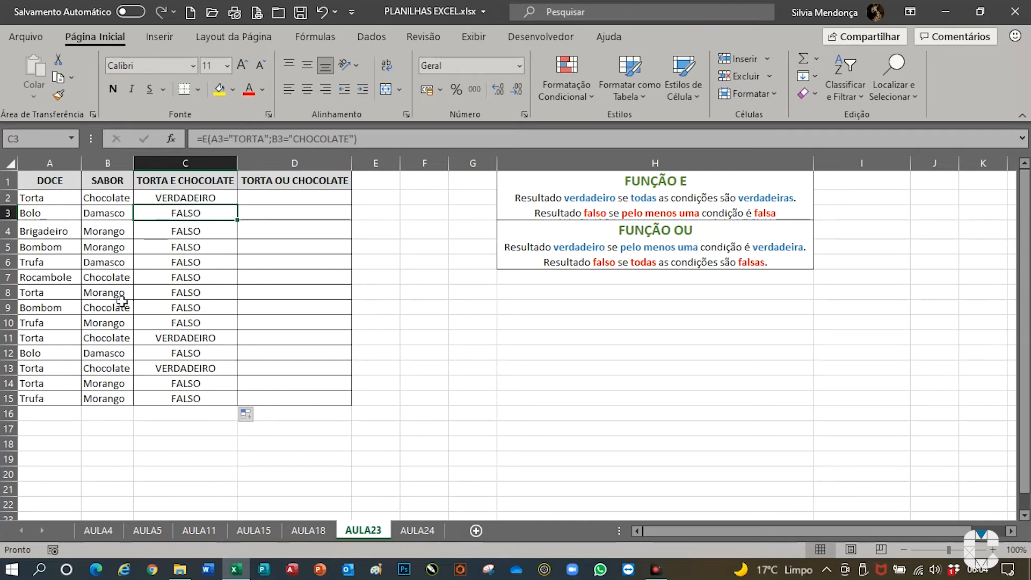
pyautogui.click(32, 312)
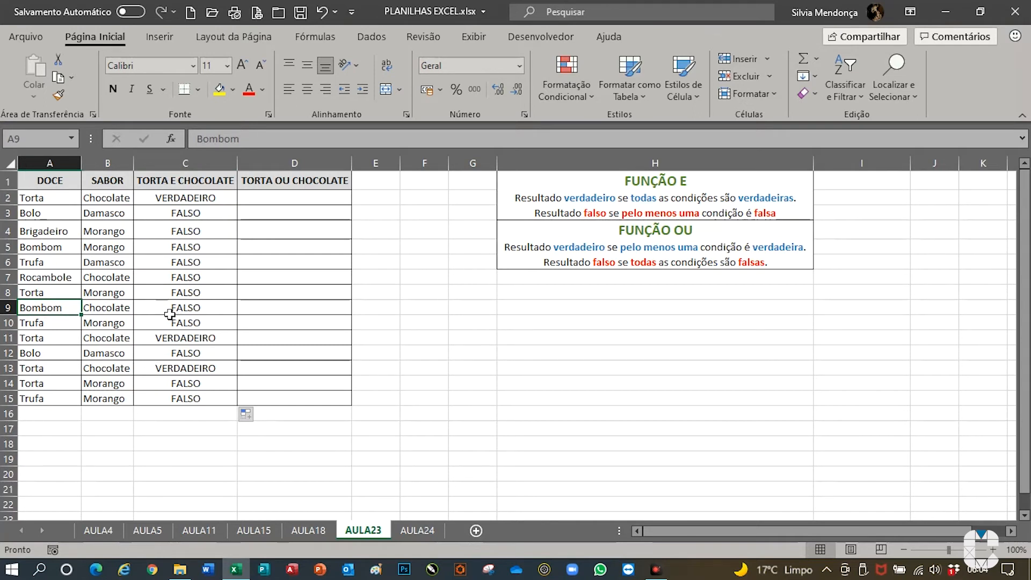
pyautogui.click(43, 342)
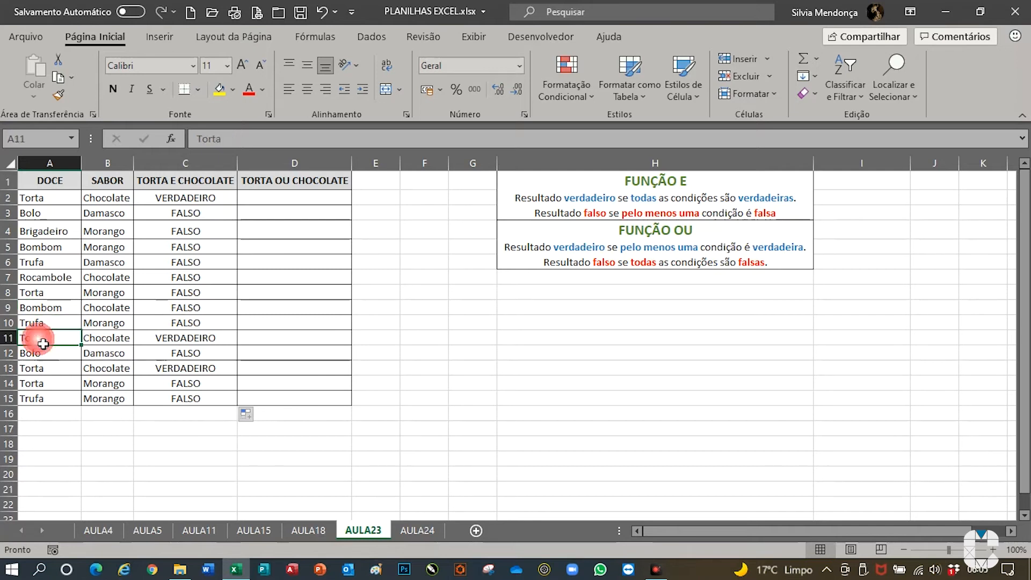
pyautogui.click(107, 343)
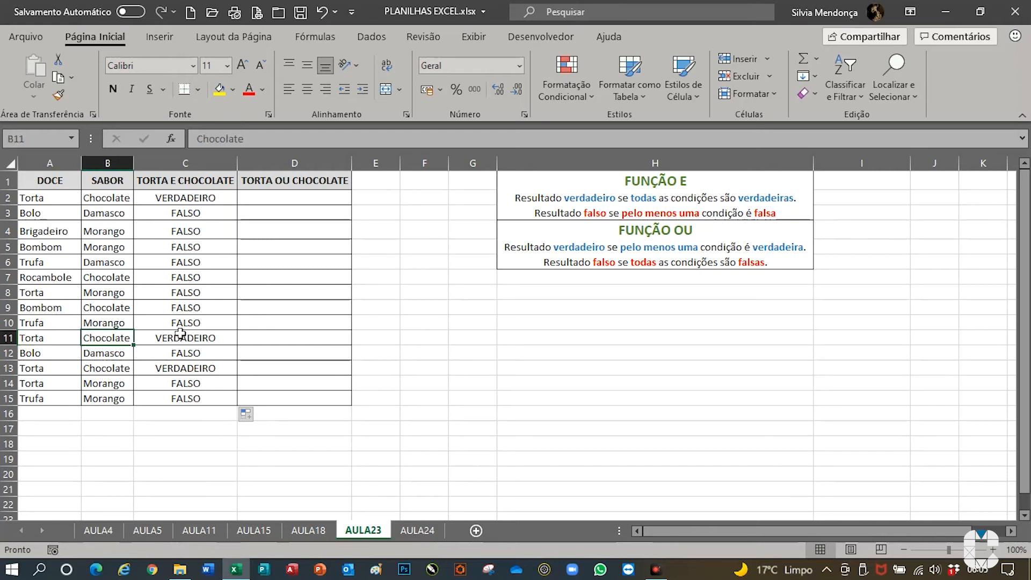
# - Enter =OU(A2="TORTA";B2="CHOCOLATE") in cell D2 and fill it down to D15
pyautogui.click(292, 203)
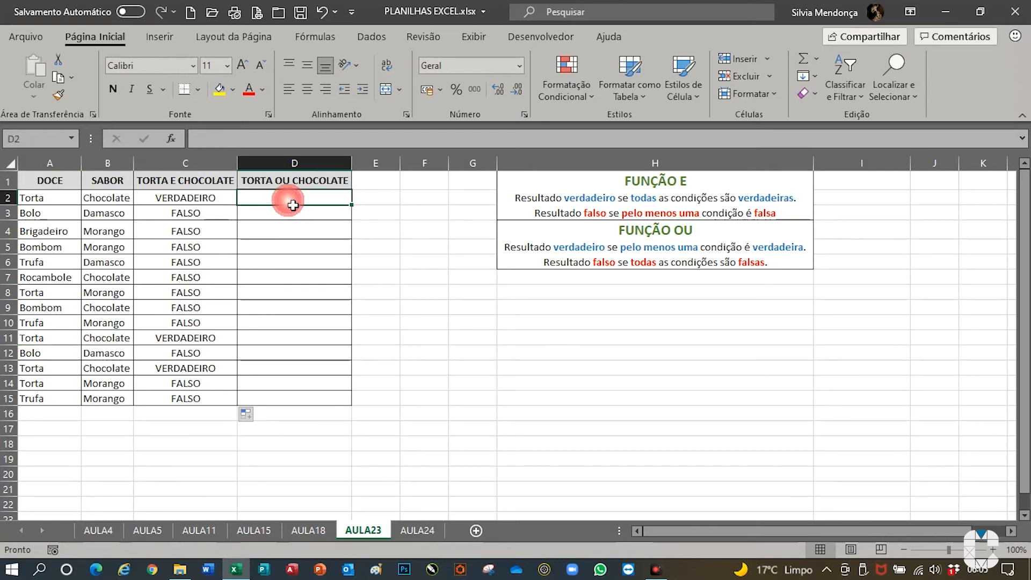
pyautogui.write('=OU')
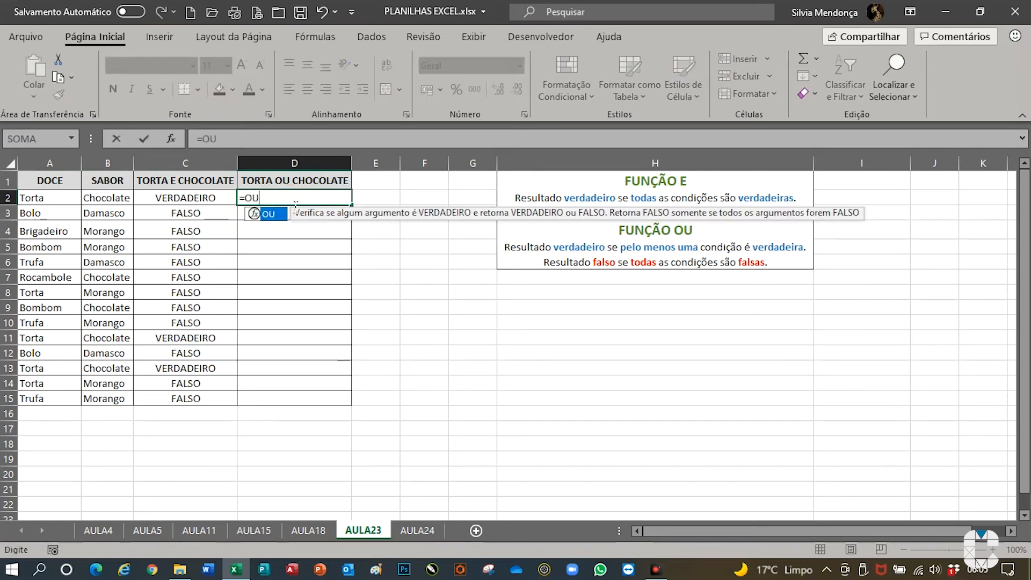
pyautogui.write('(')
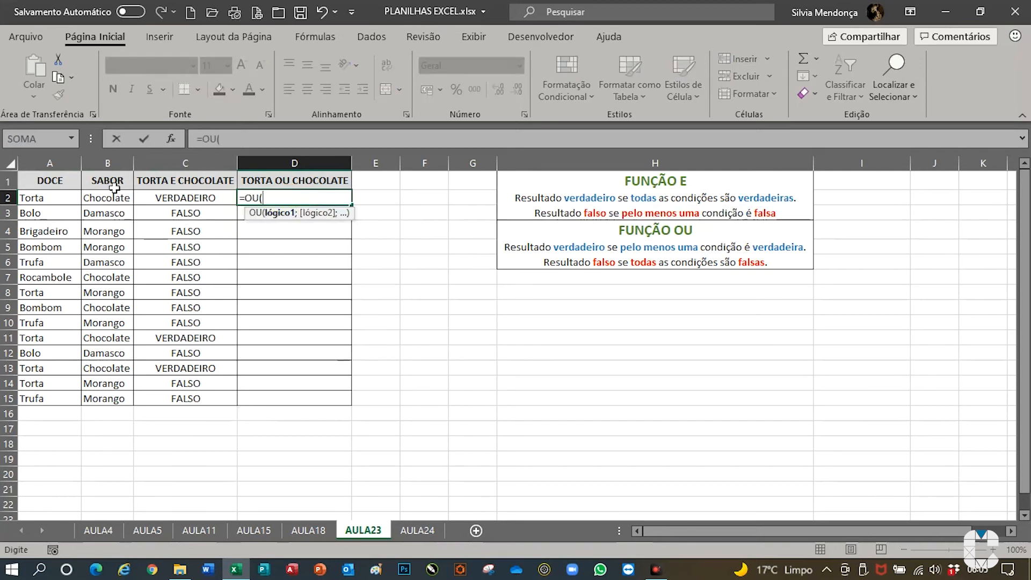
pyautogui.click(63, 204)
pyautogui.write('=')
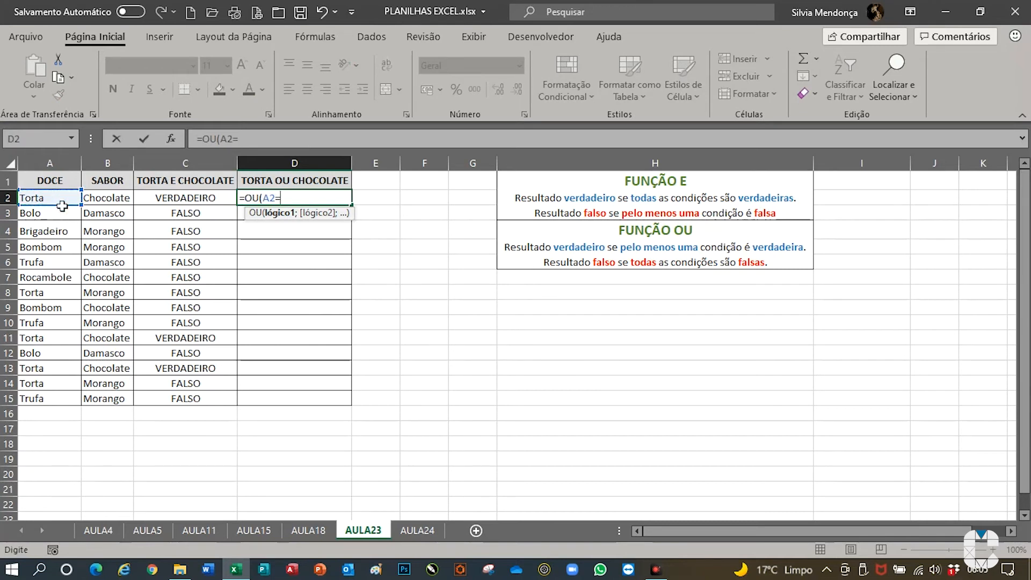
pyautogui.write('"TORTA";')
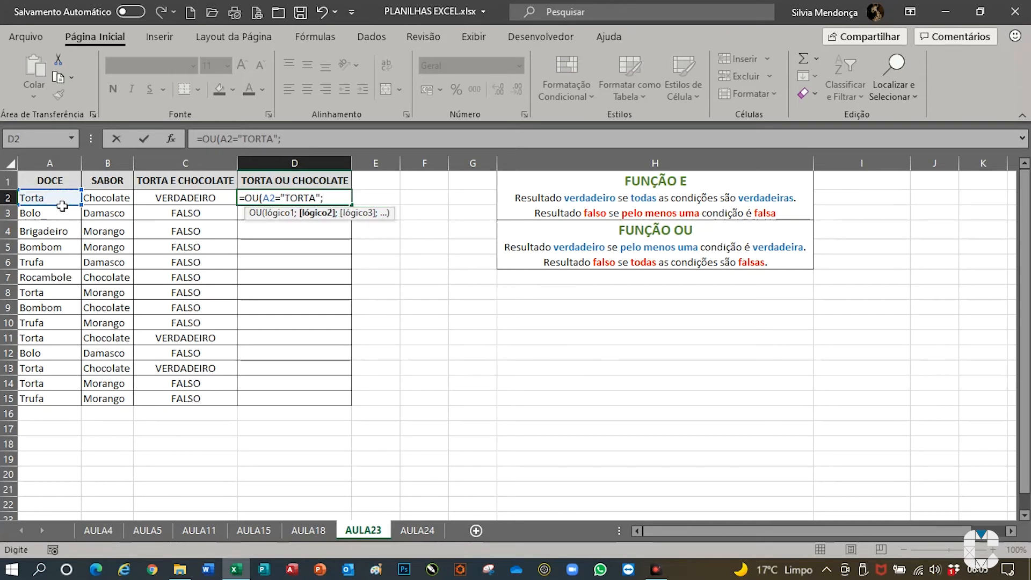
pyautogui.click(119, 200)
pyautogui.write('=')
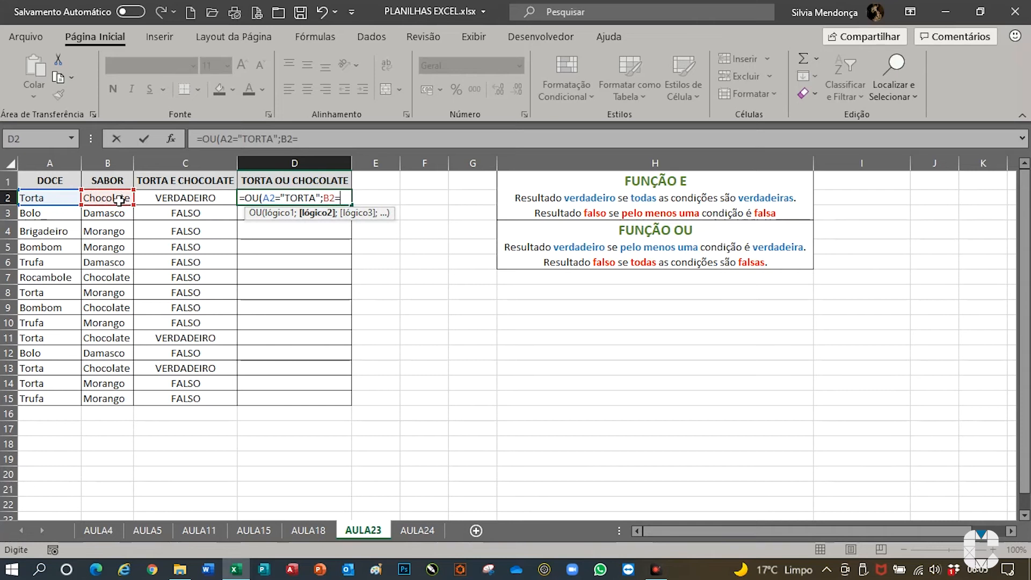
pyautogui.write('"CHOCOLATE')
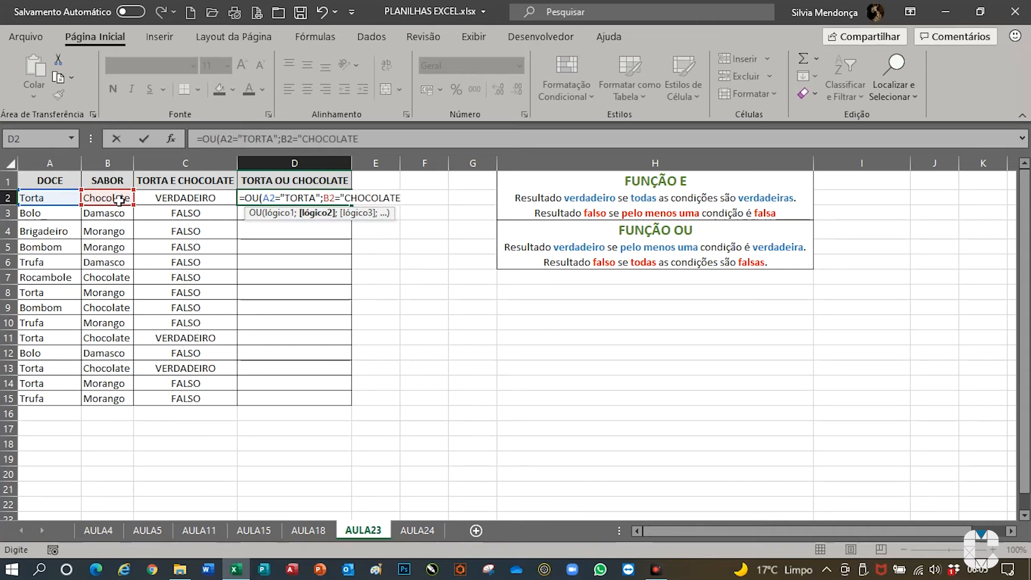
pyautogui.write('")')
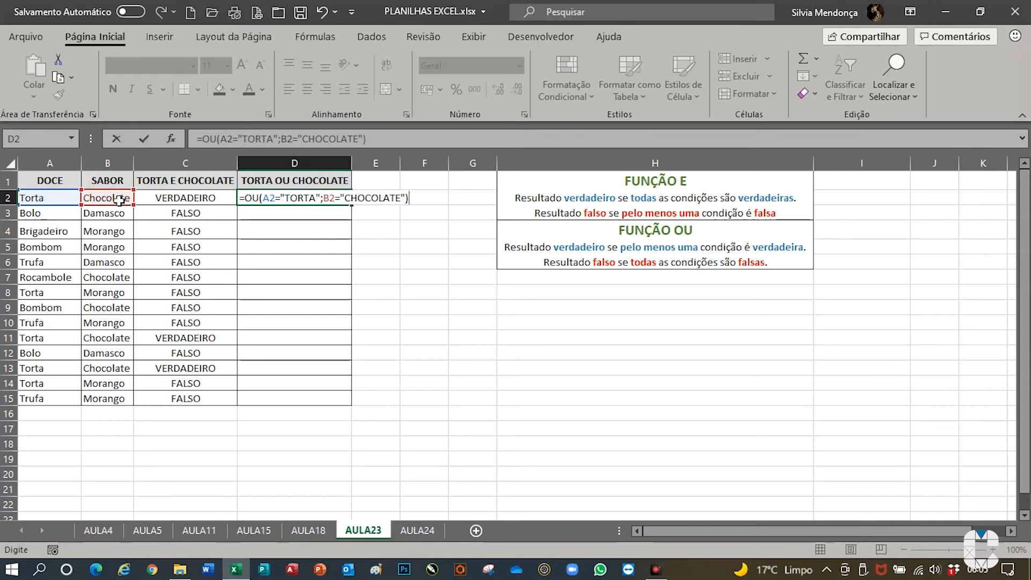
pyautogui.press('Return')
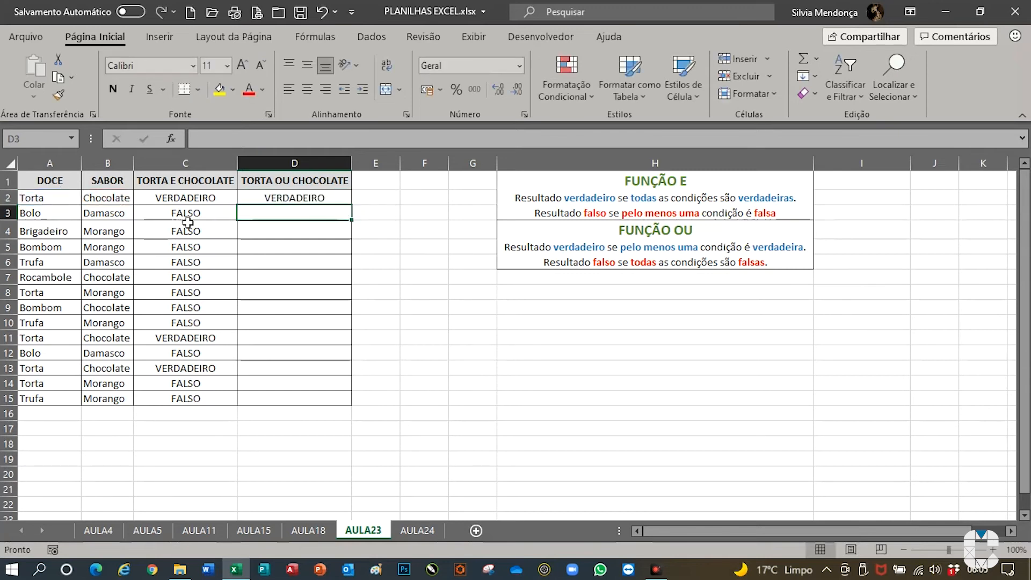
pyautogui.click(279, 200)
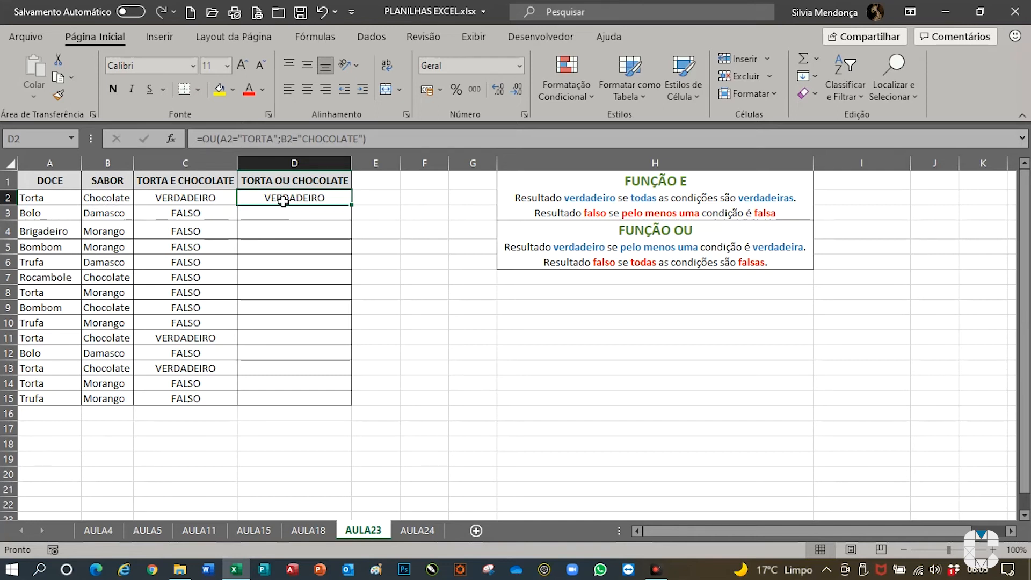
pyautogui.doubleClick(351, 204)
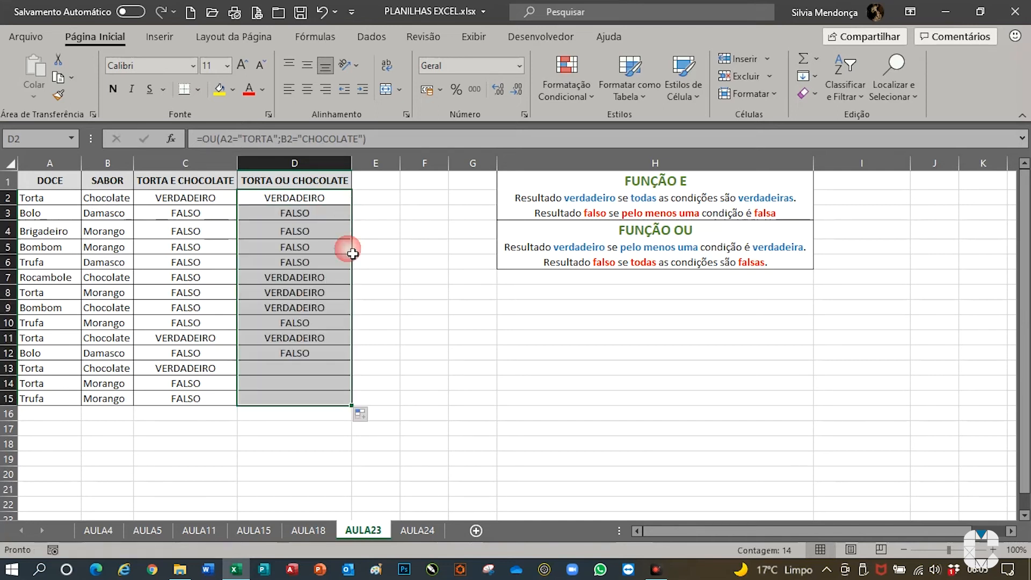
# - Examine the TORTA OU CHOCOLATE results against the sweet and flavour cells in rows 3, 4, 5 and 7
pyautogui.click(283, 214)
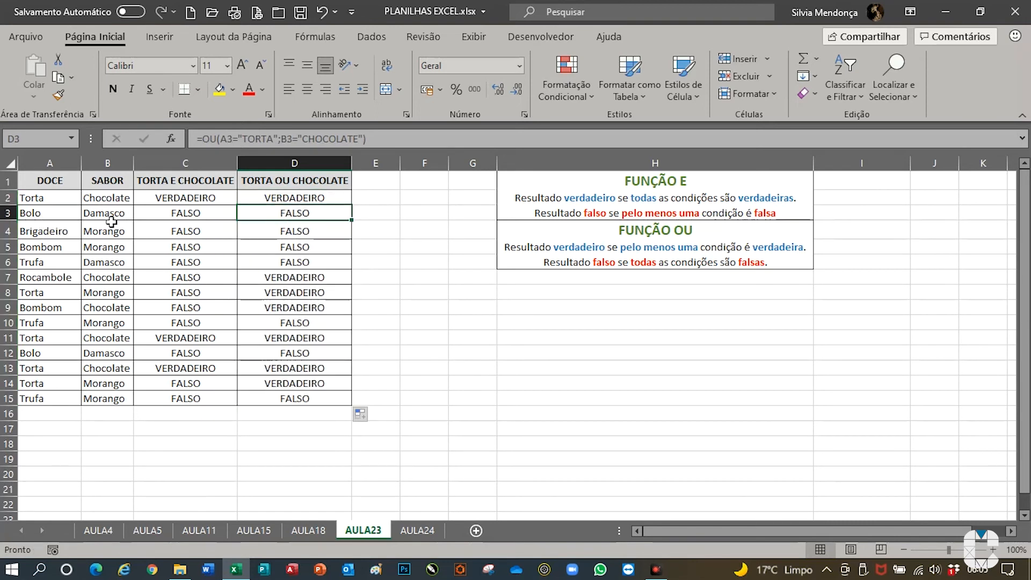
pyautogui.click(40, 217)
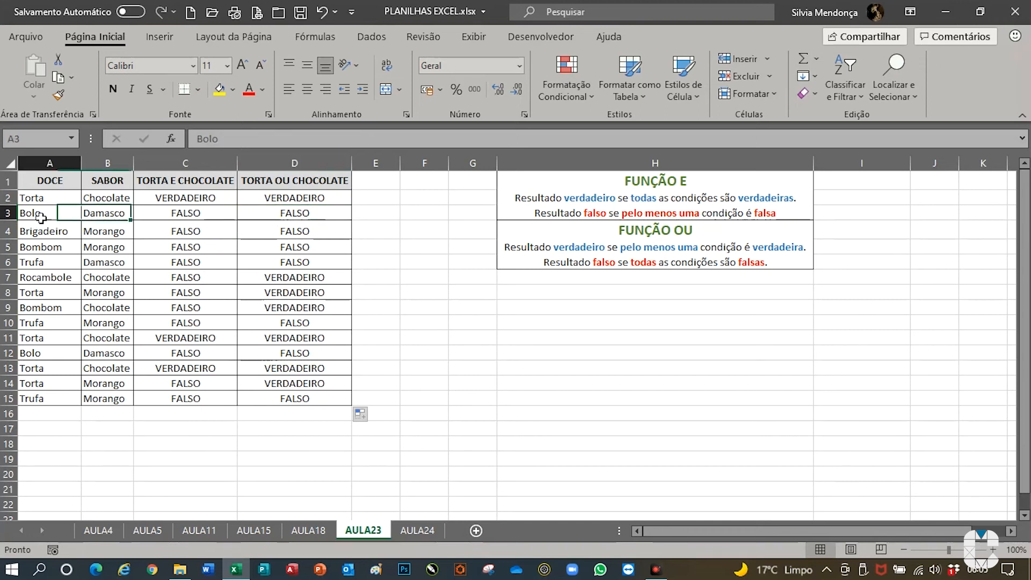
pyautogui.click(110, 215)
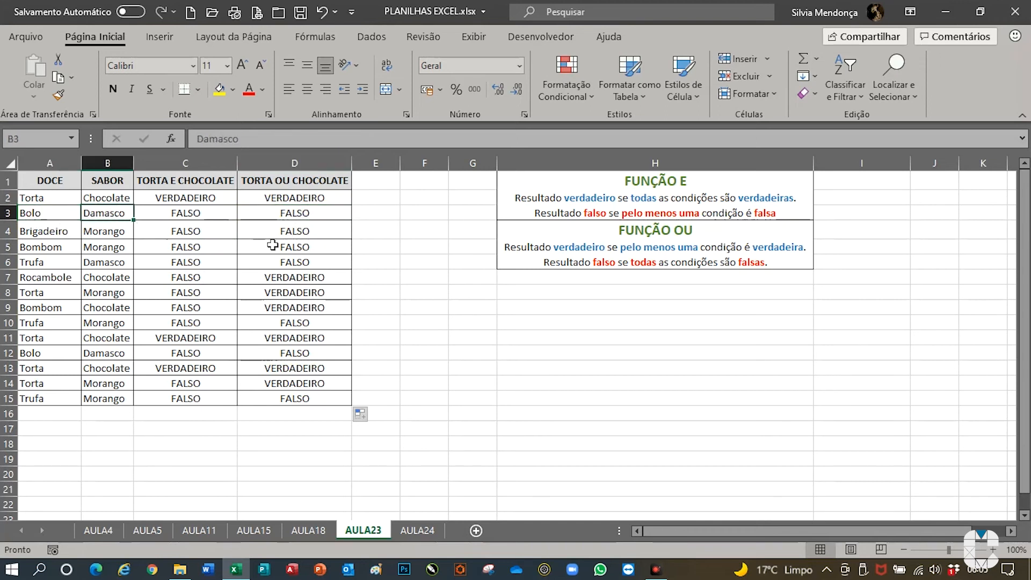
pyautogui.click(276, 236)
pyautogui.click(63, 234)
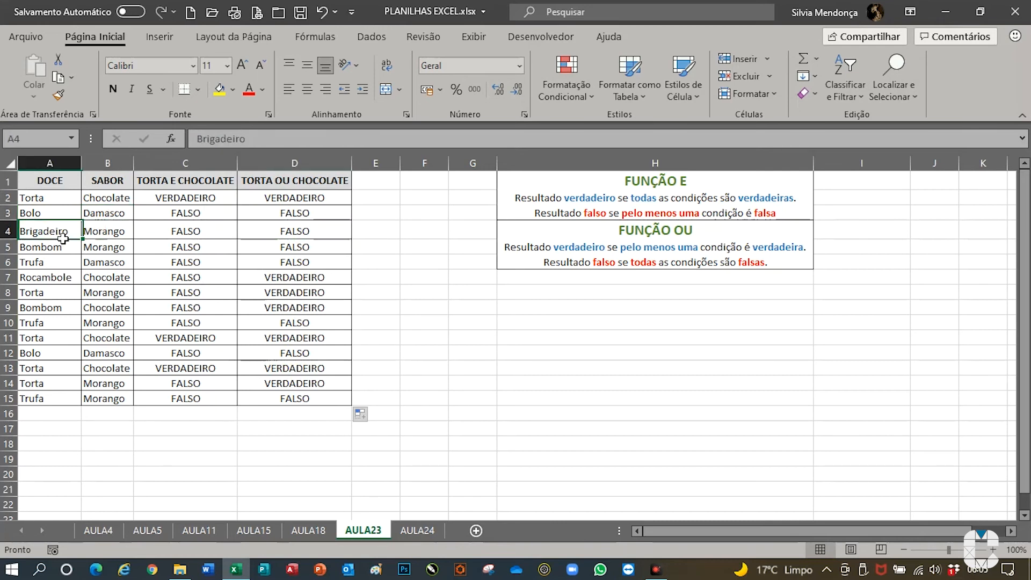
pyautogui.press('Tab')
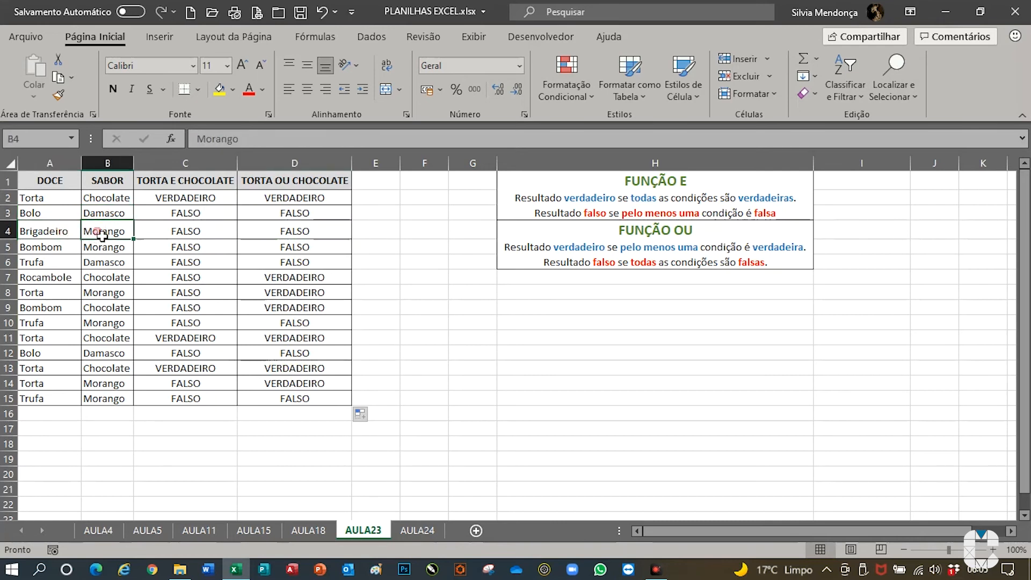
pyautogui.press('Return')
pyautogui.click(103, 251)
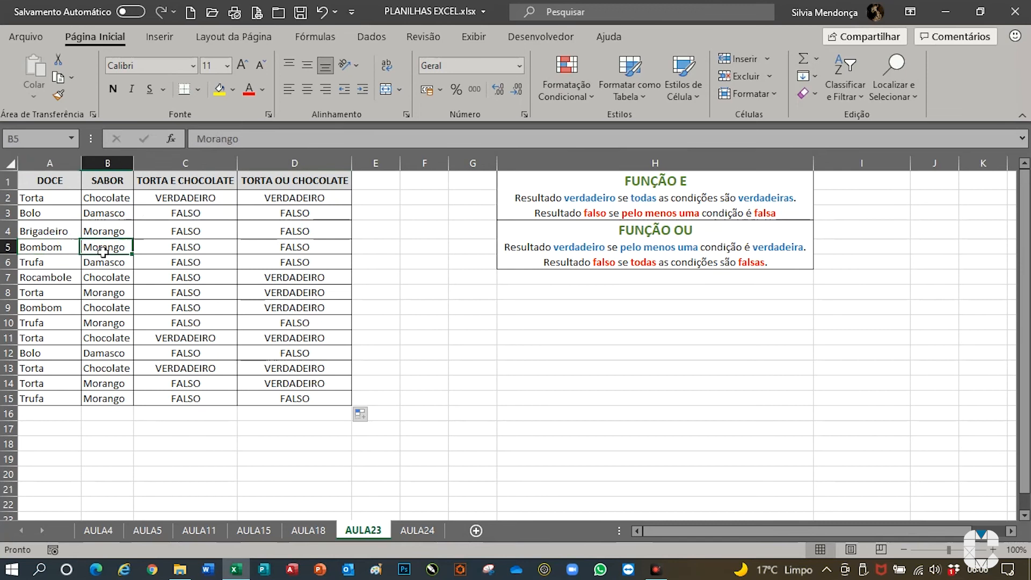
pyautogui.click(258, 281)
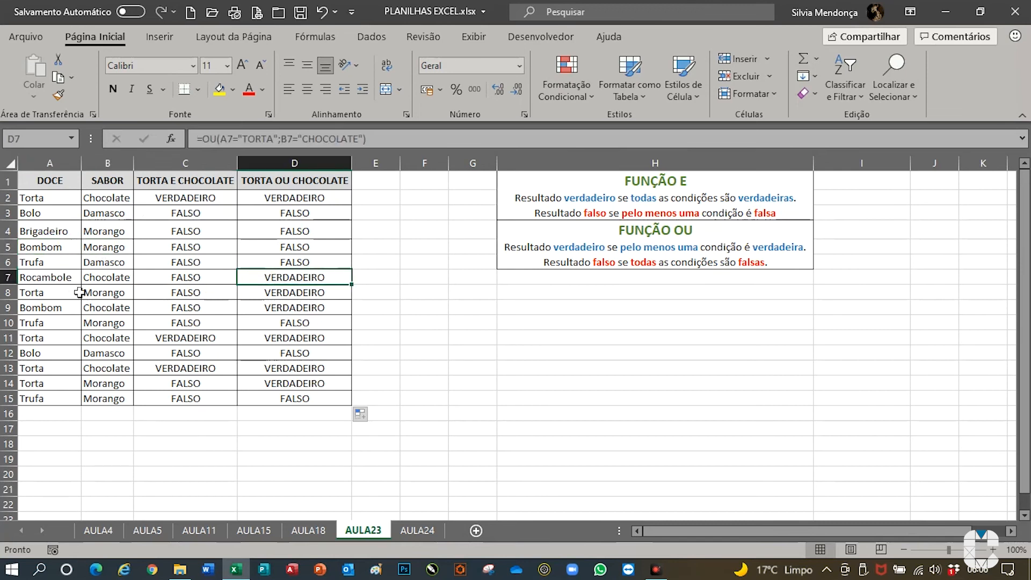
pyautogui.click(54, 284)
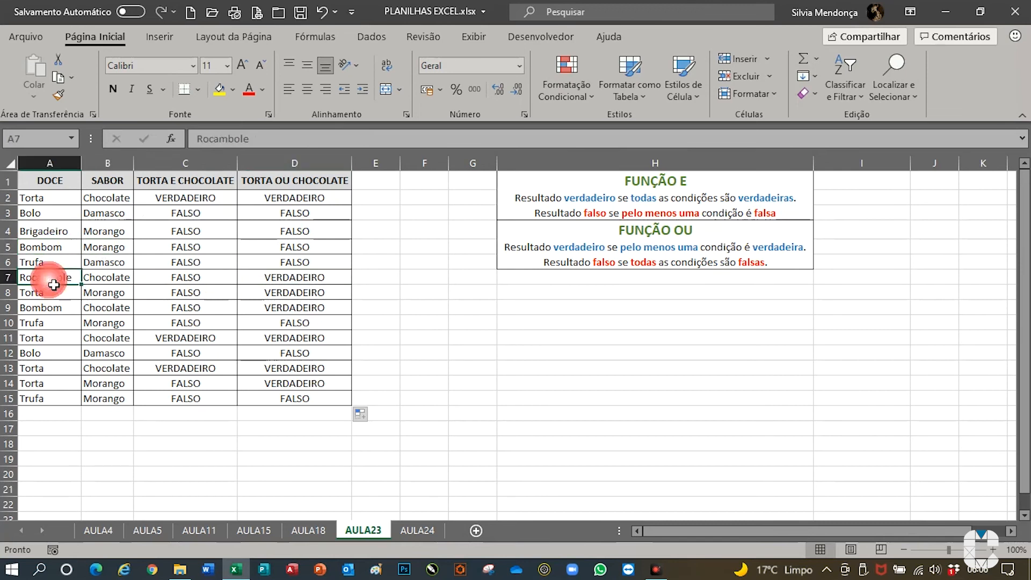
pyautogui.click(104, 286)
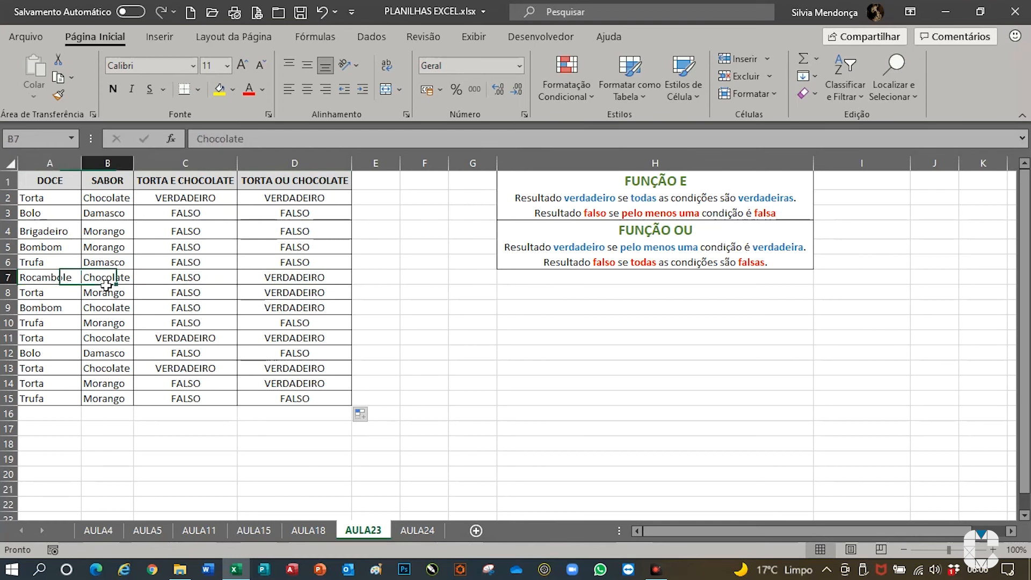
pyautogui.click(271, 282)
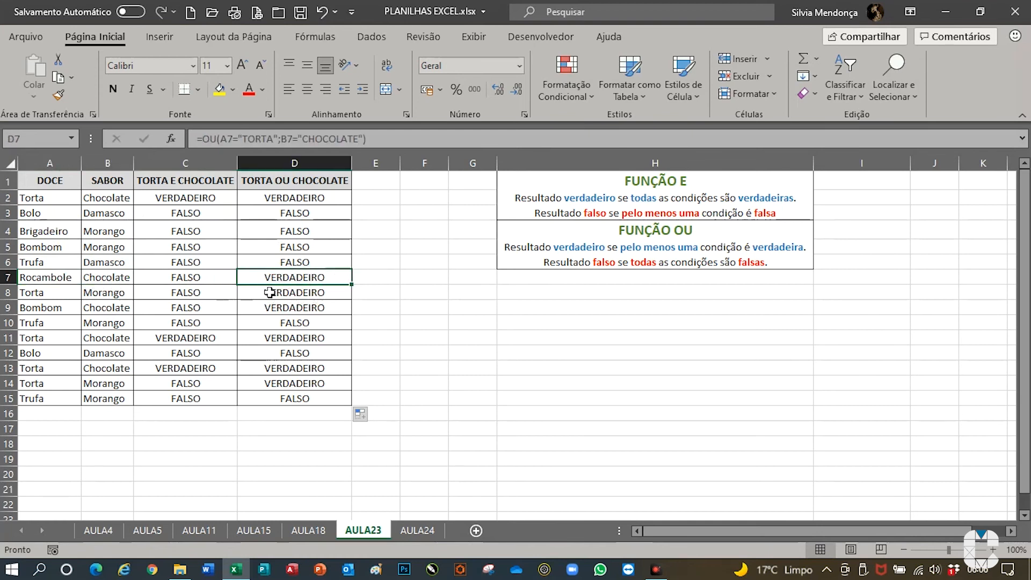